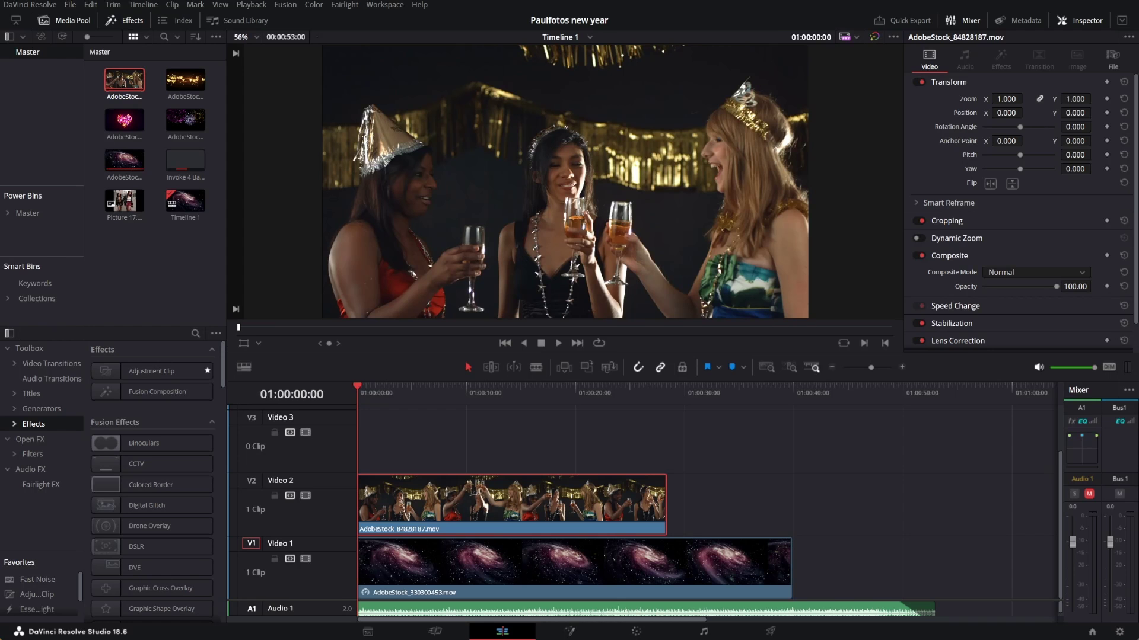
Play back the timeline to preview the party clip on Video 2 over the galaxy background
key(space)
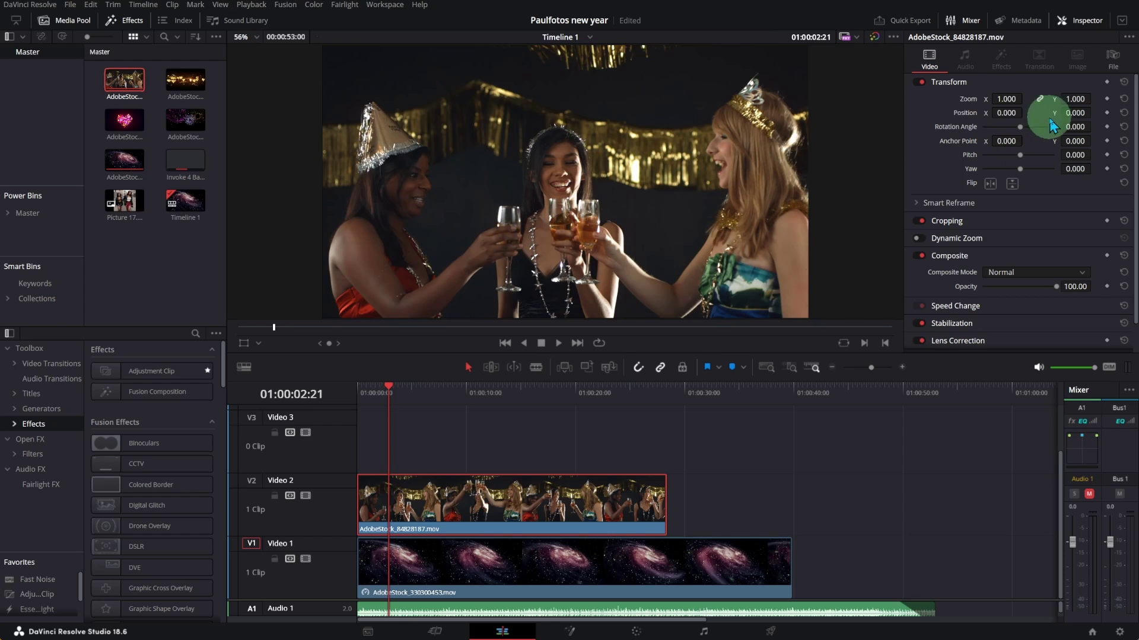
Scale the party clip to 0.900 zoom and trim it to end at 01:00:10:00
drag(1076, 99, 1071, 99)
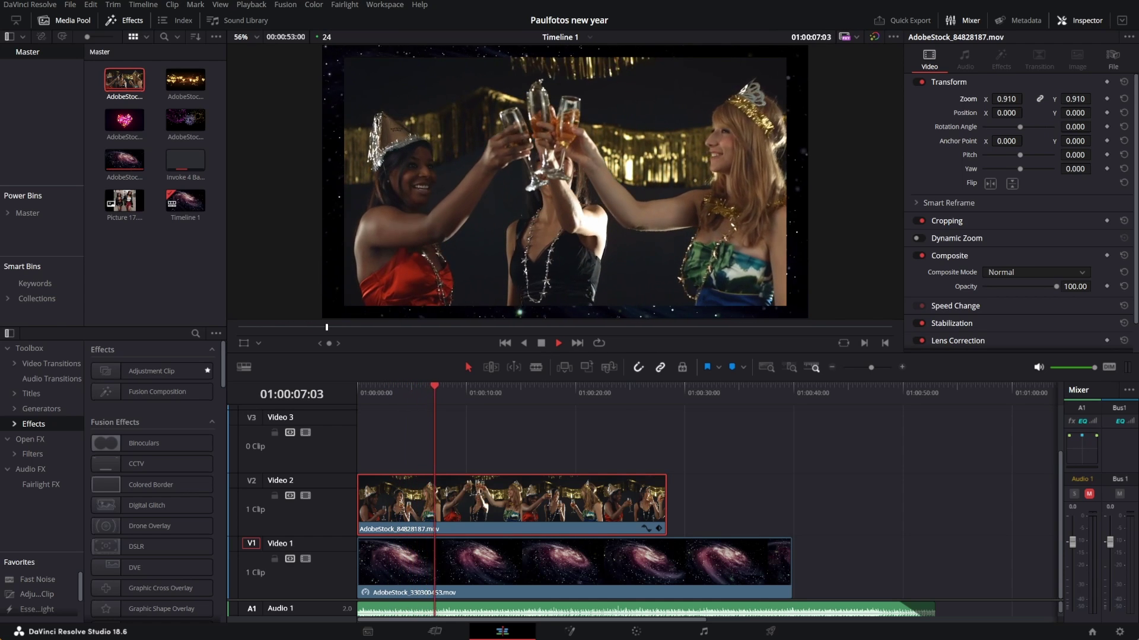
click(666, 513)
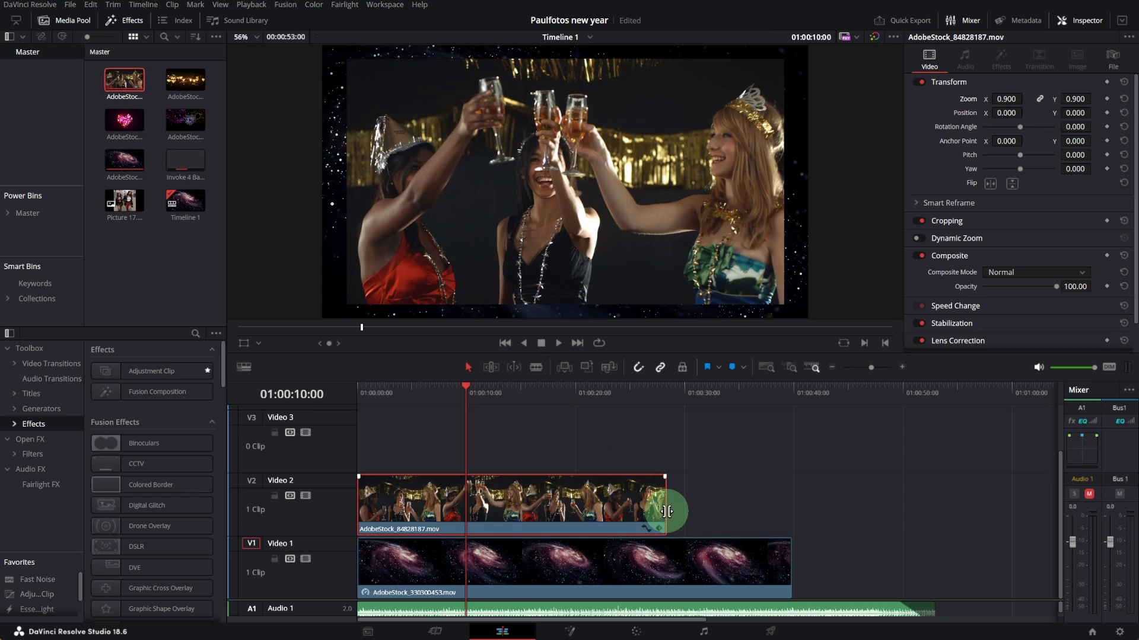
drag(667, 511, 476, 515)
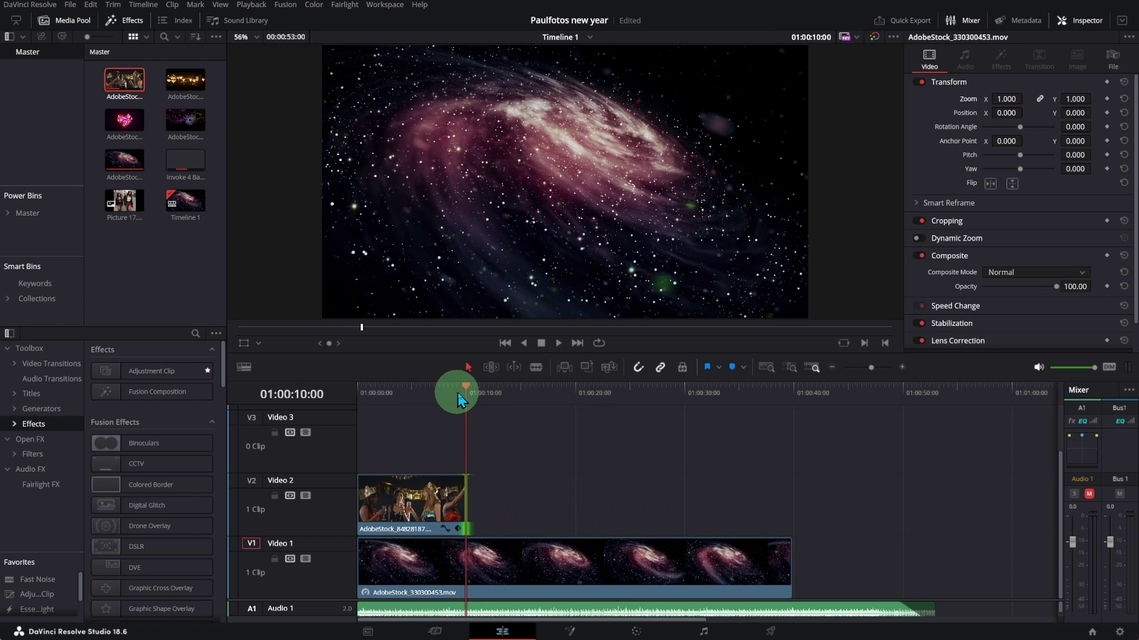
Replay the trimmed clip from the start and place the party photos after it on Video 2
drag(467, 393, 358, 394)
click(628, 426)
key(space)
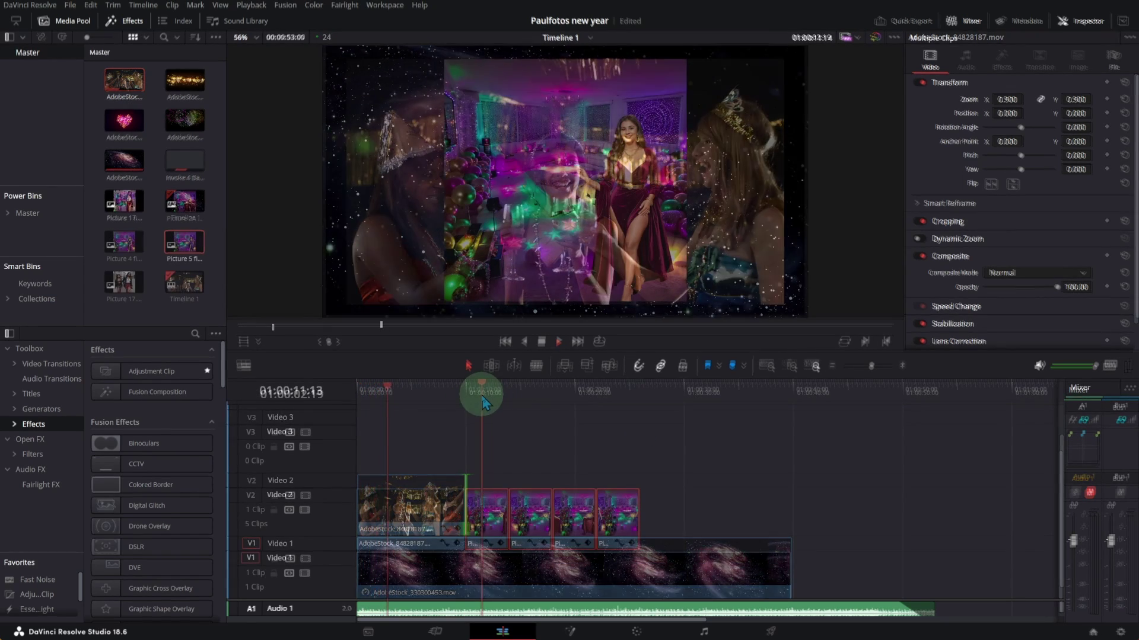
drag(478, 394, 474, 402)
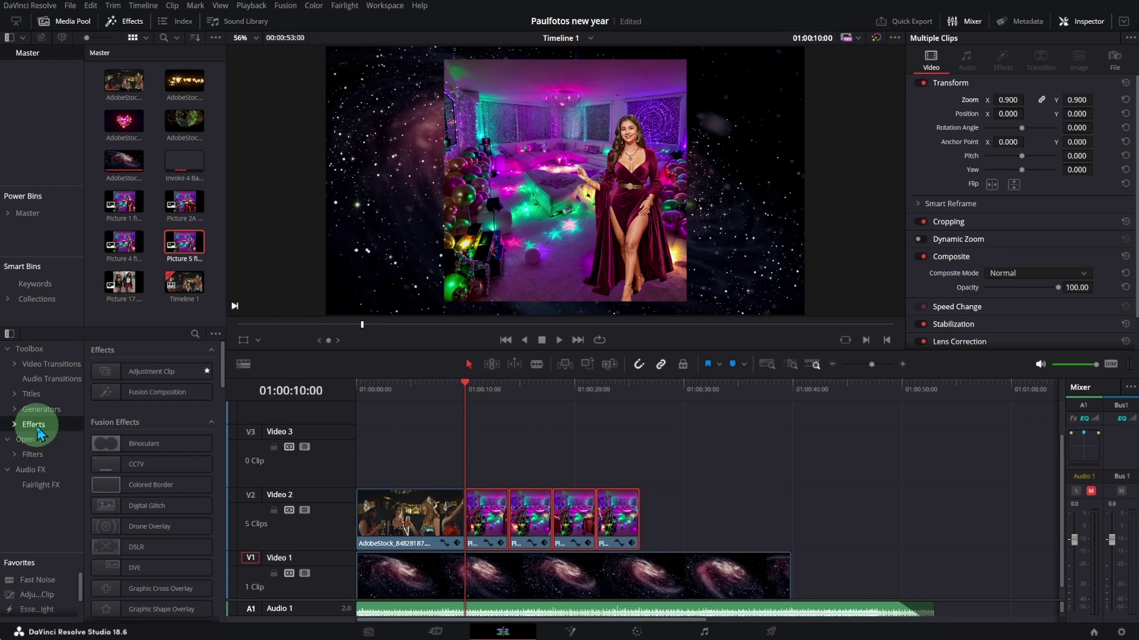
Lay an Adjustment Clip over the photos on Video 3 and enable its Dynamic Zoom
drag(161, 378, 635, 469)
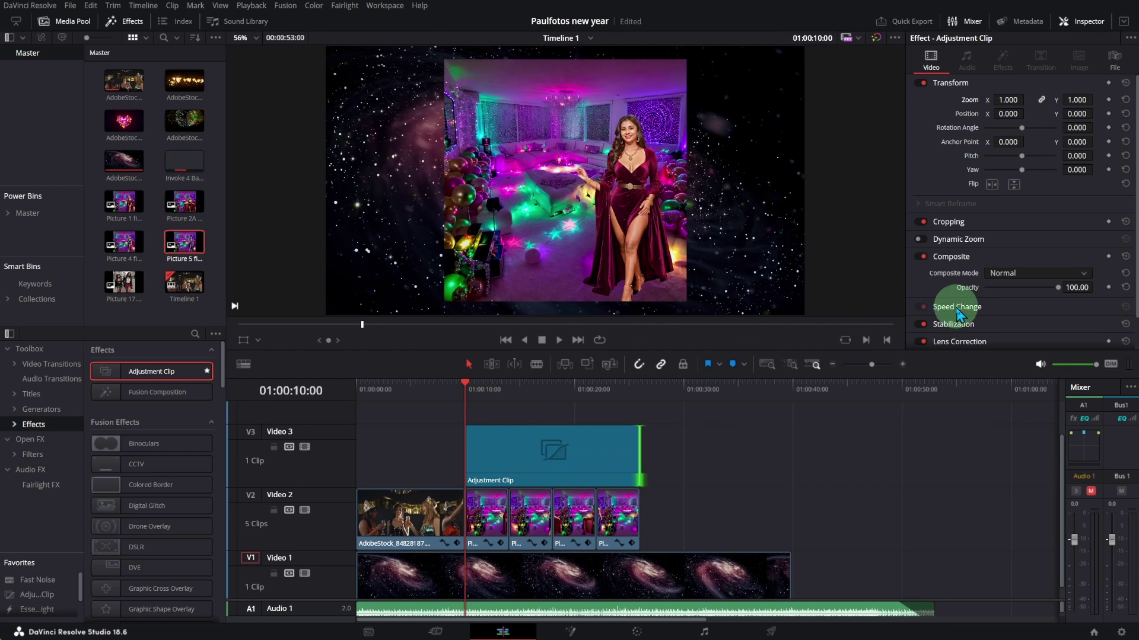
click(922, 239)
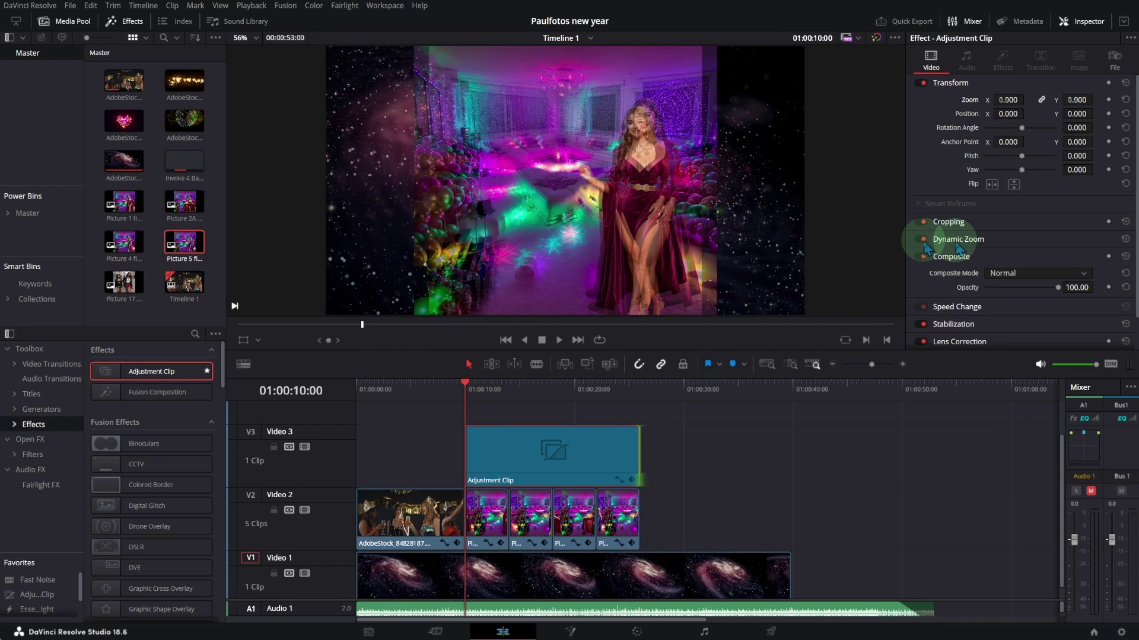
Swap the adjustment clip's Linear Dynamic Zoom so it pulls out, then preview it
click(948, 239)
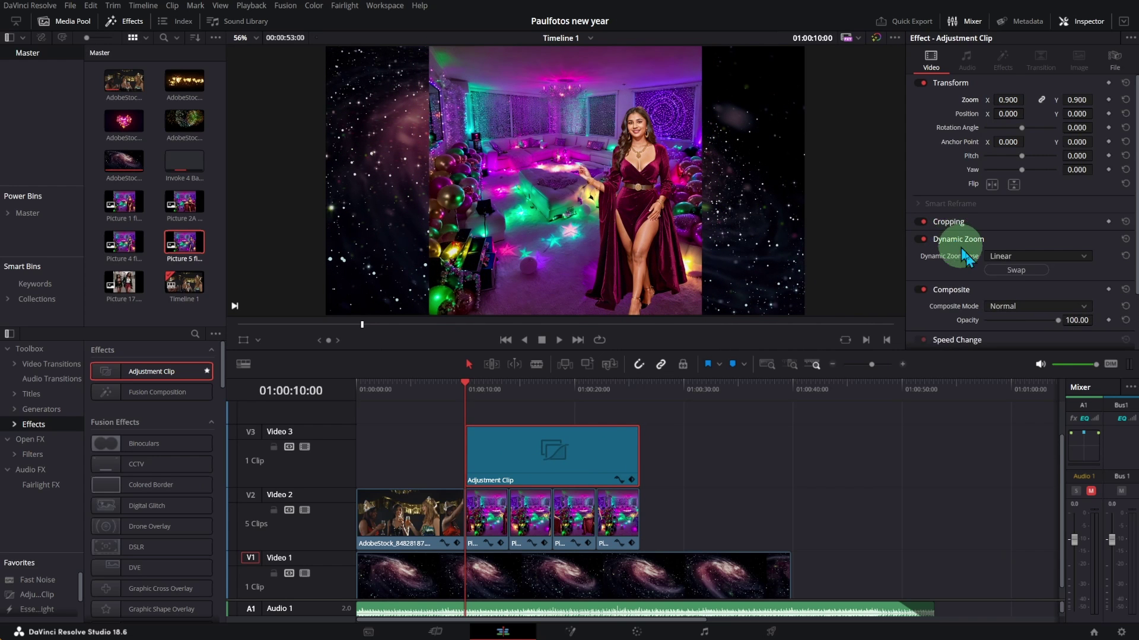
click(1004, 271)
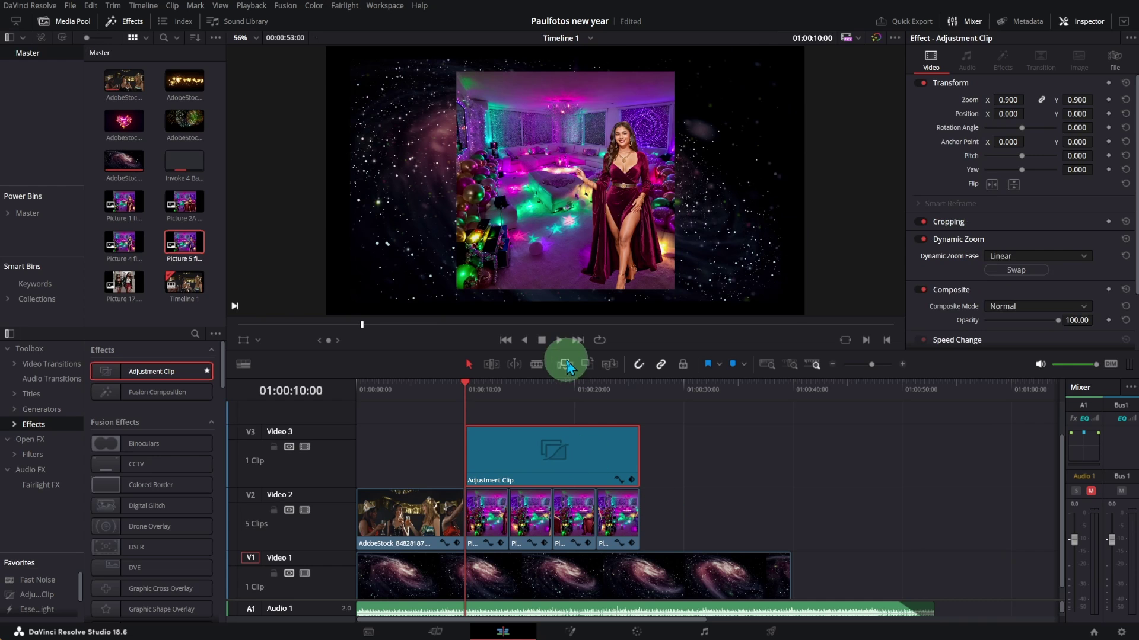
click(559, 341)
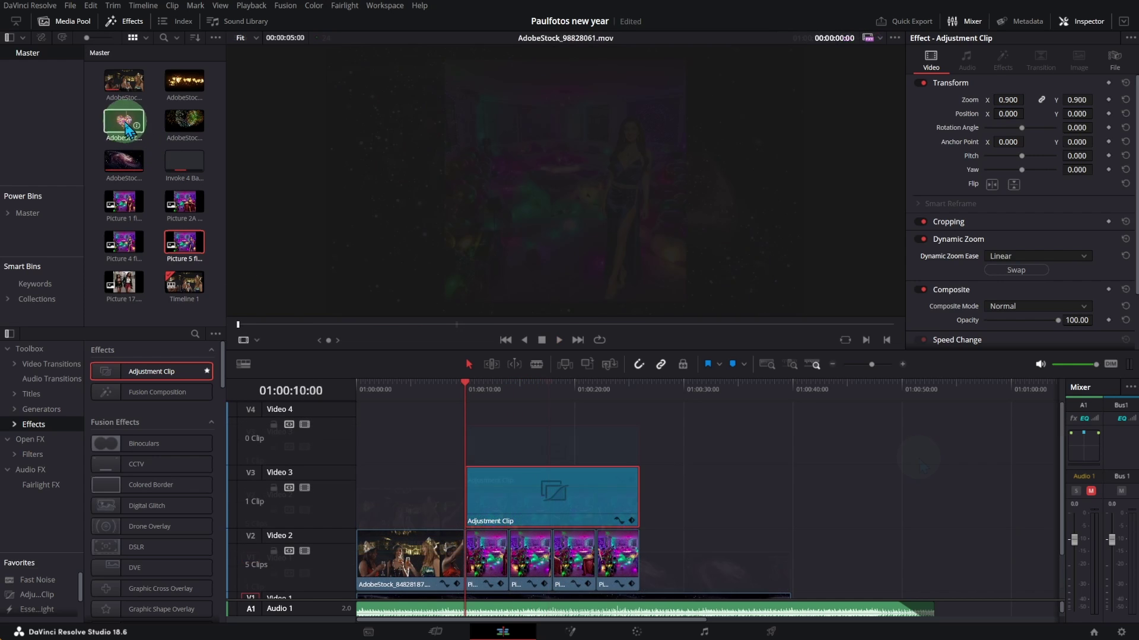
Add the heart clip on Video 4 with Add blend, 70.20 opacity, 0.360 zoom, position -168/80
drag(126, 130, 471, 437)
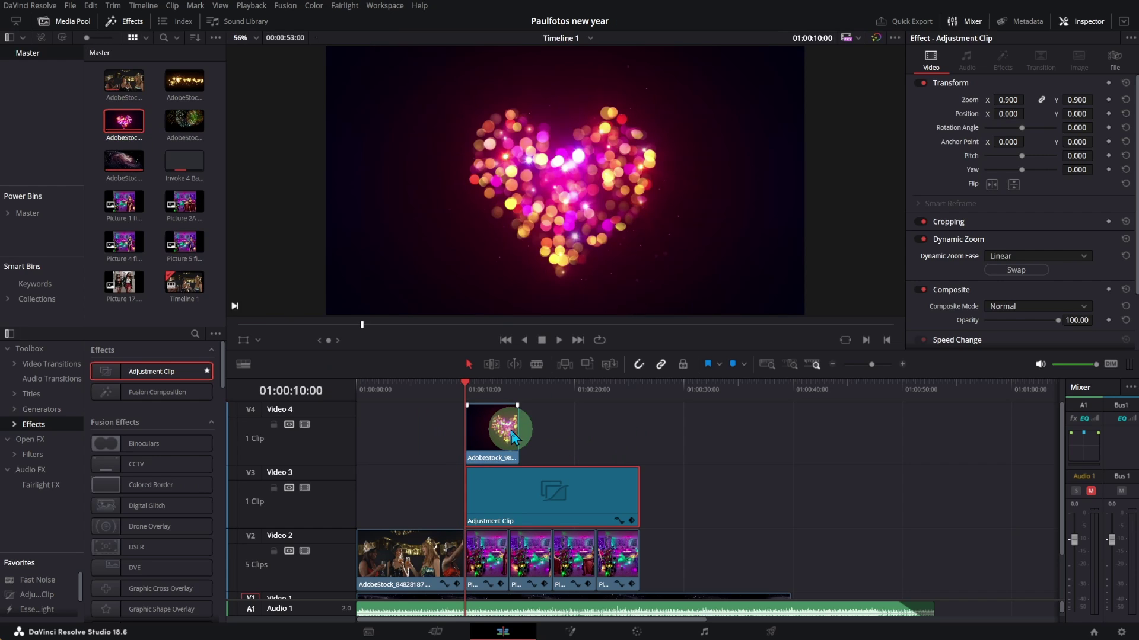
click(497, 437)
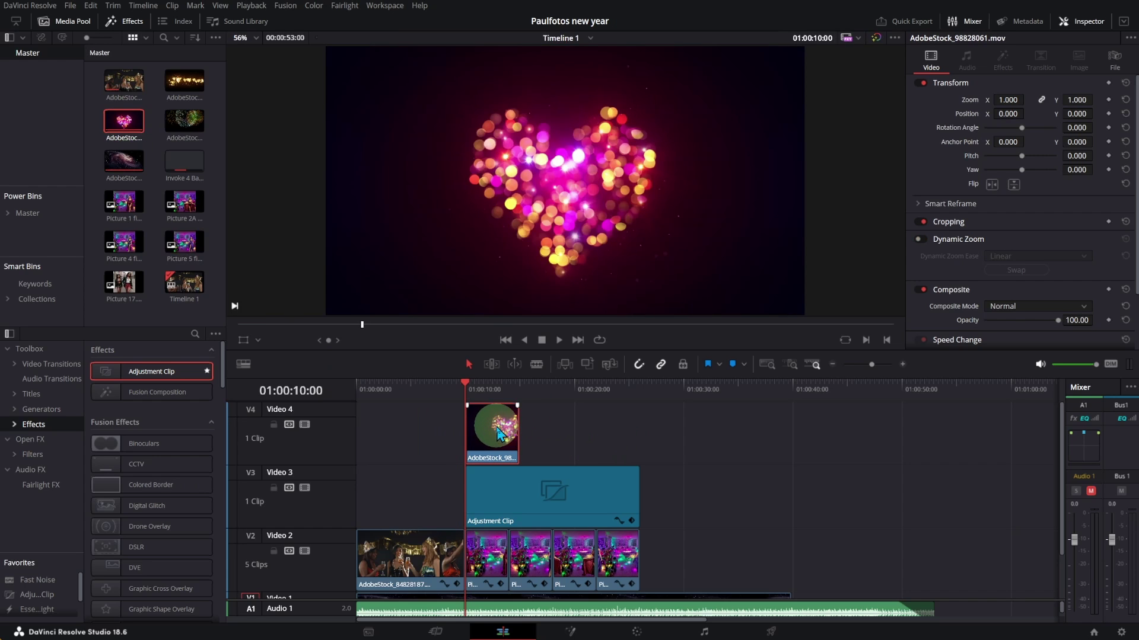
click(1083, 307)
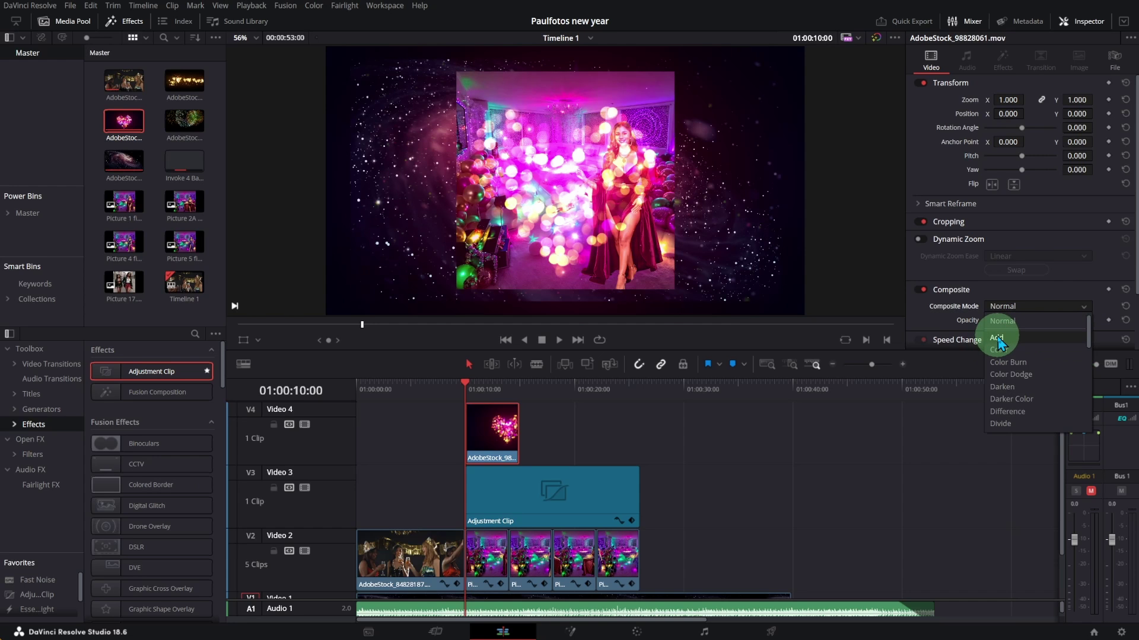
click(998, 339)
click(482, 454)
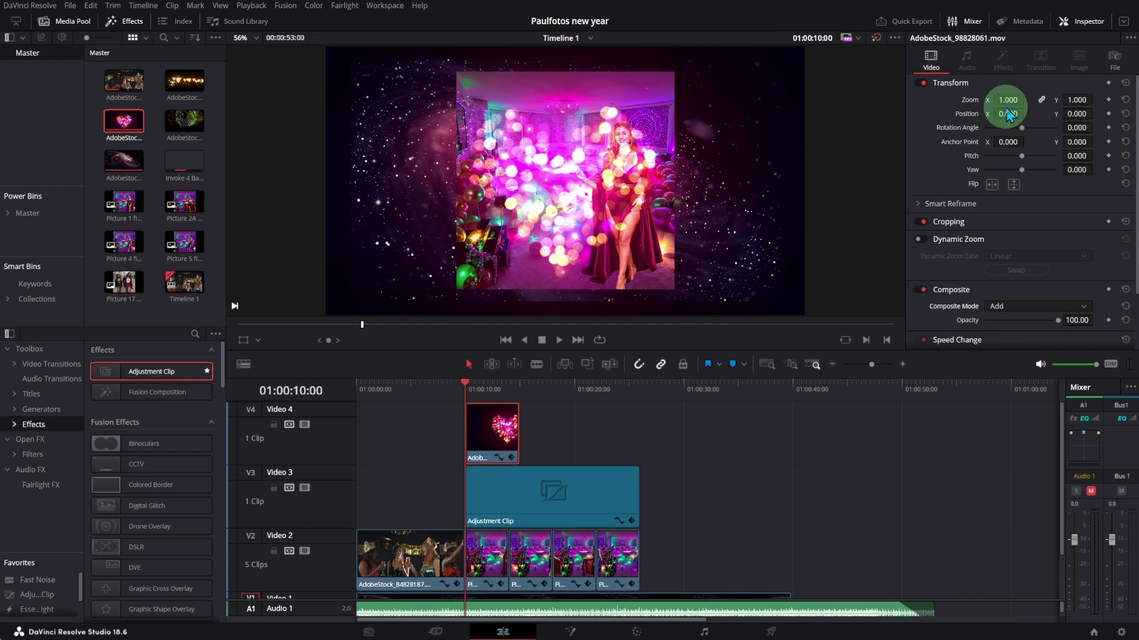
drag(1008, 100, 920, 128)
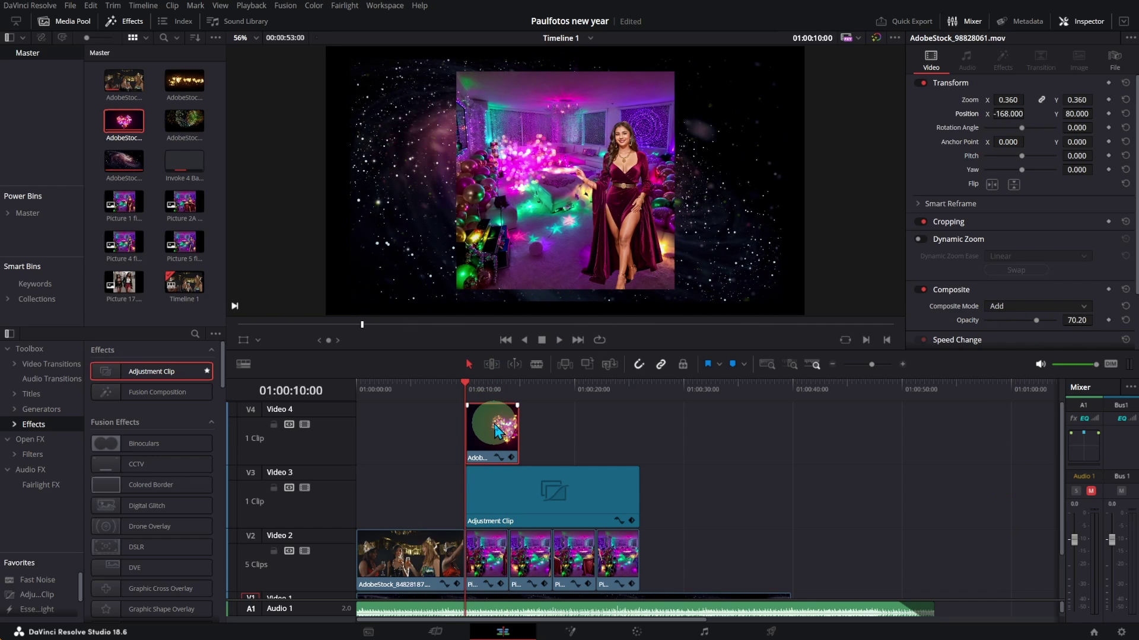
Copy the Video 4 heart clip twice, five seconds apart each, and preview
drag(498, 433, 556, 437)
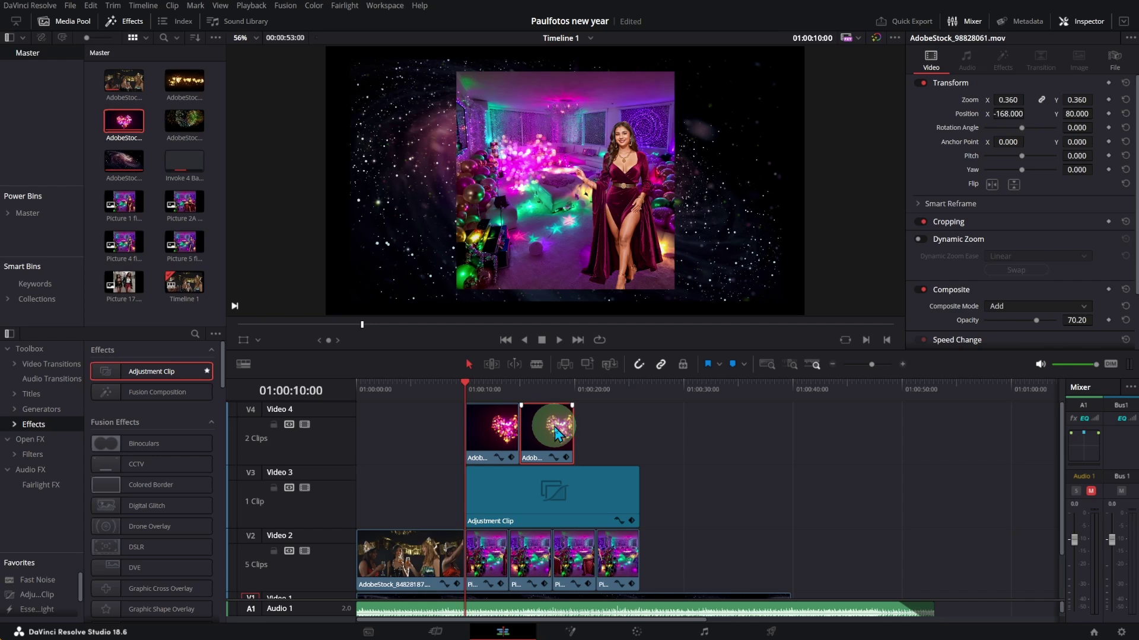
drag(555, 433, 604, 435)
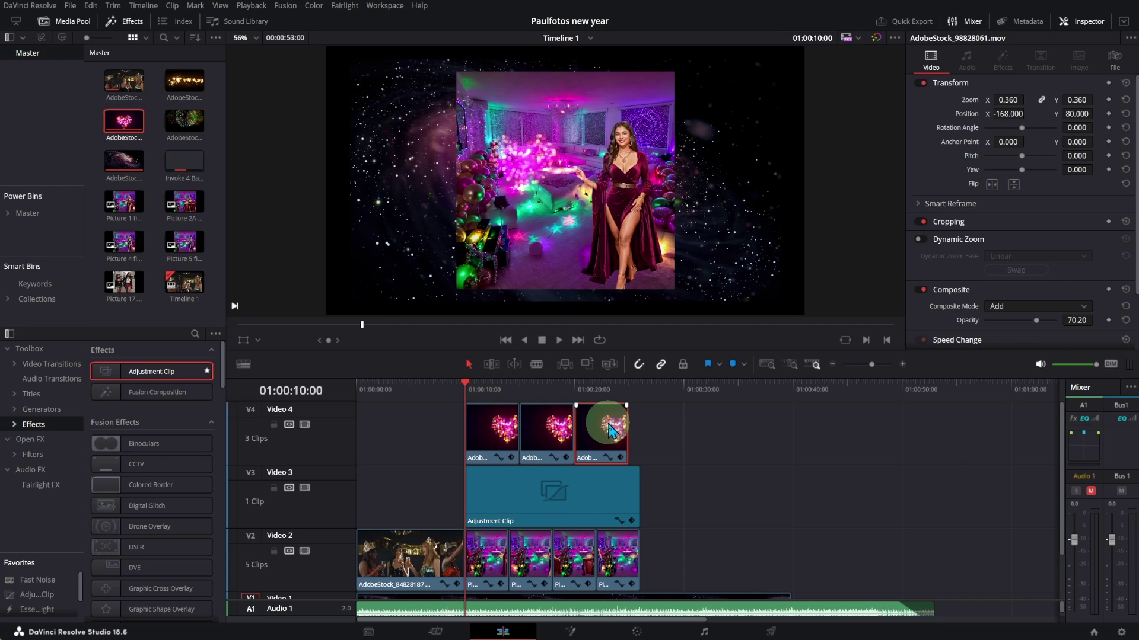
key(space)
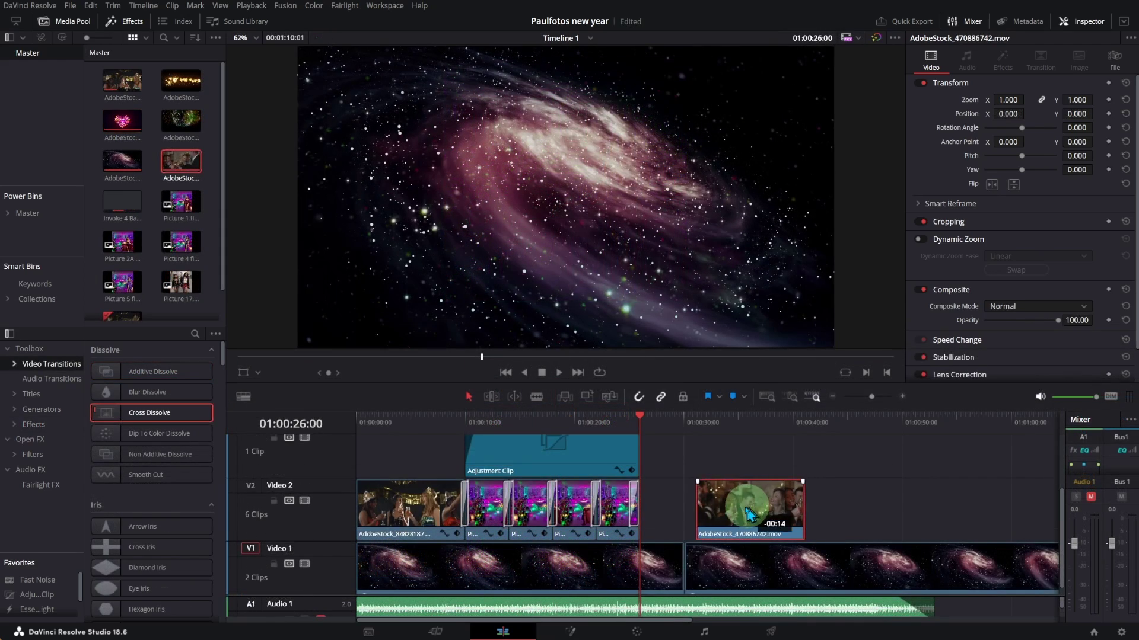
Close the gap on Video 2 and return to where the golden hearts start
drag(766, 510, 706, 513)
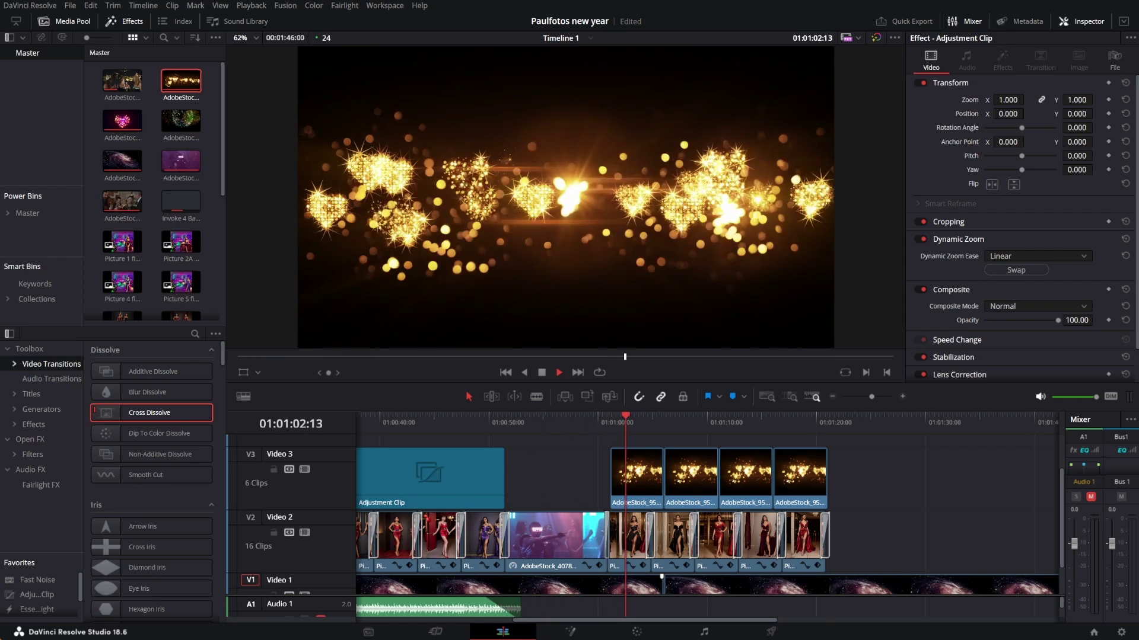
key(space)
drag(637, 429, 618, 425)
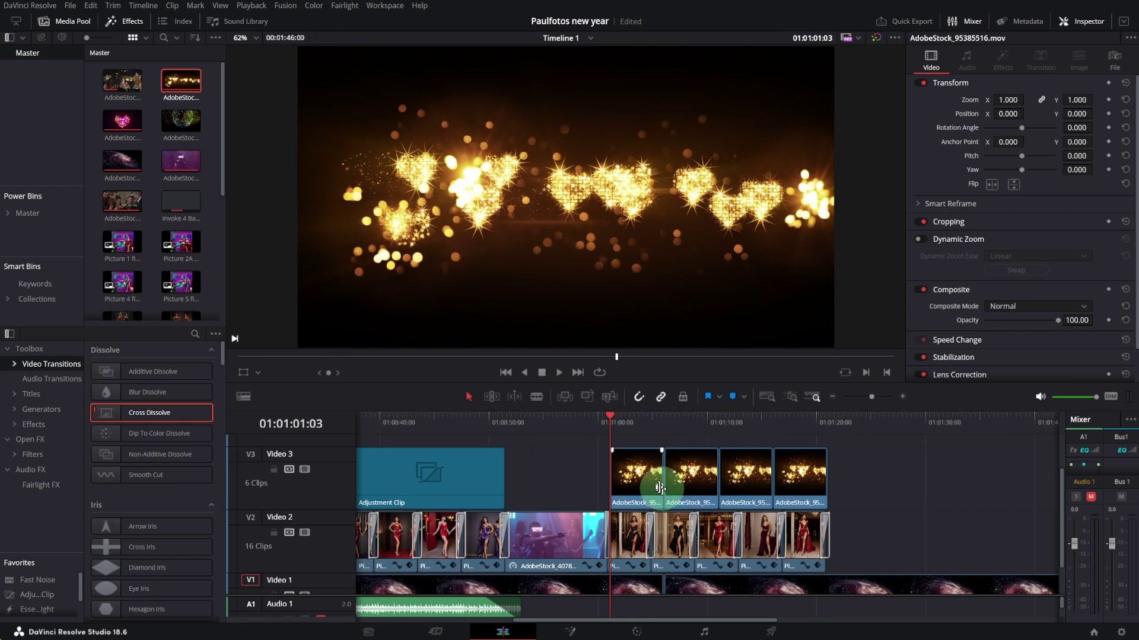
Select the four golden-heart clips on Video 3 and set their blend to Screen
click(637, 475)
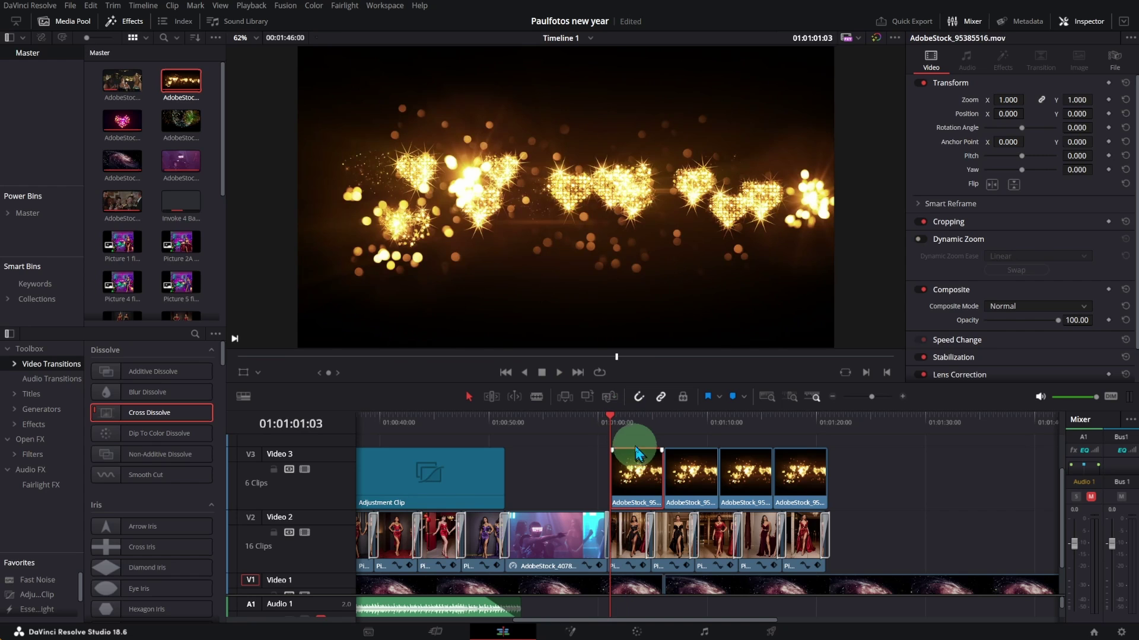
drag(626, 439, 843, 498)
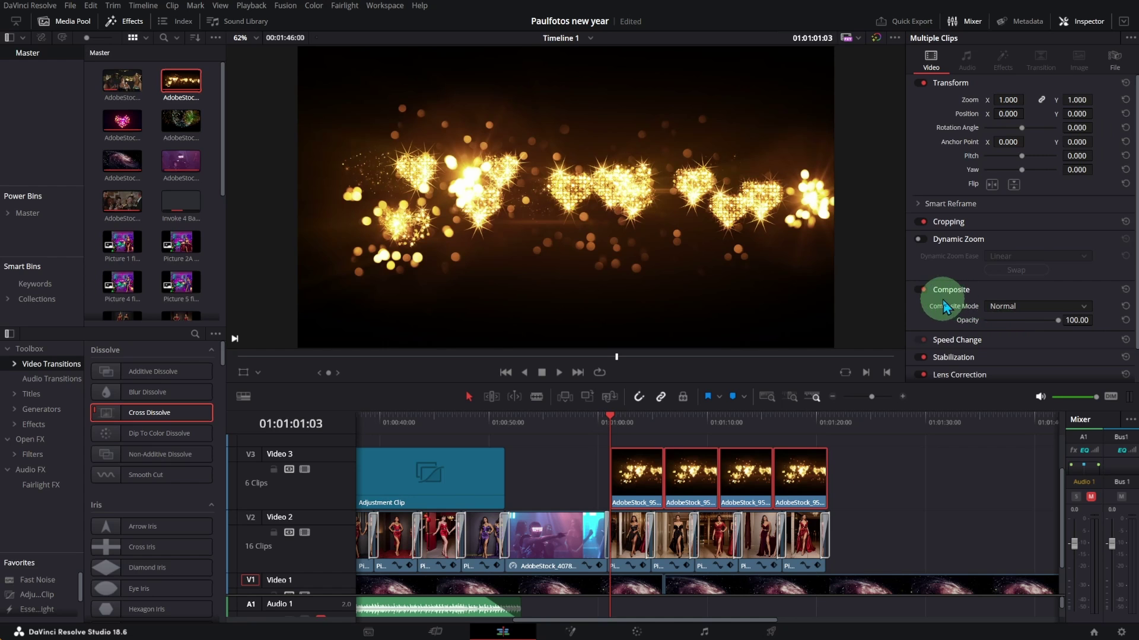
click(1080, 307)
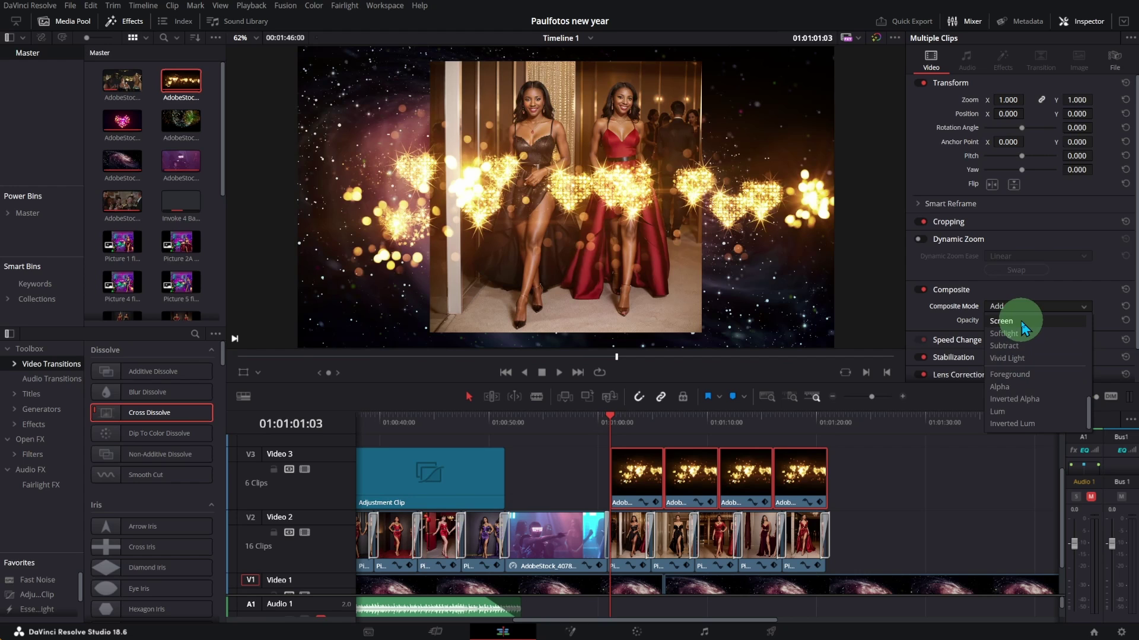
click(1008, 321)
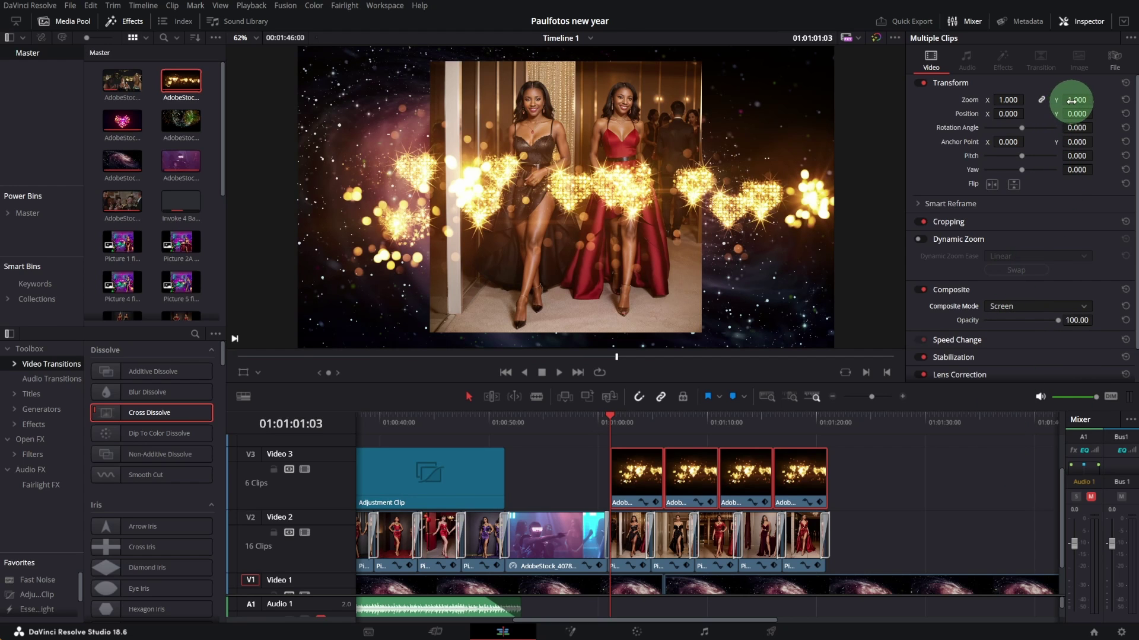
Shrink the golden hearts to 0.490 zoom, lower them to Position Y -161, and preview
drag(1074, 101, 1045, 104)
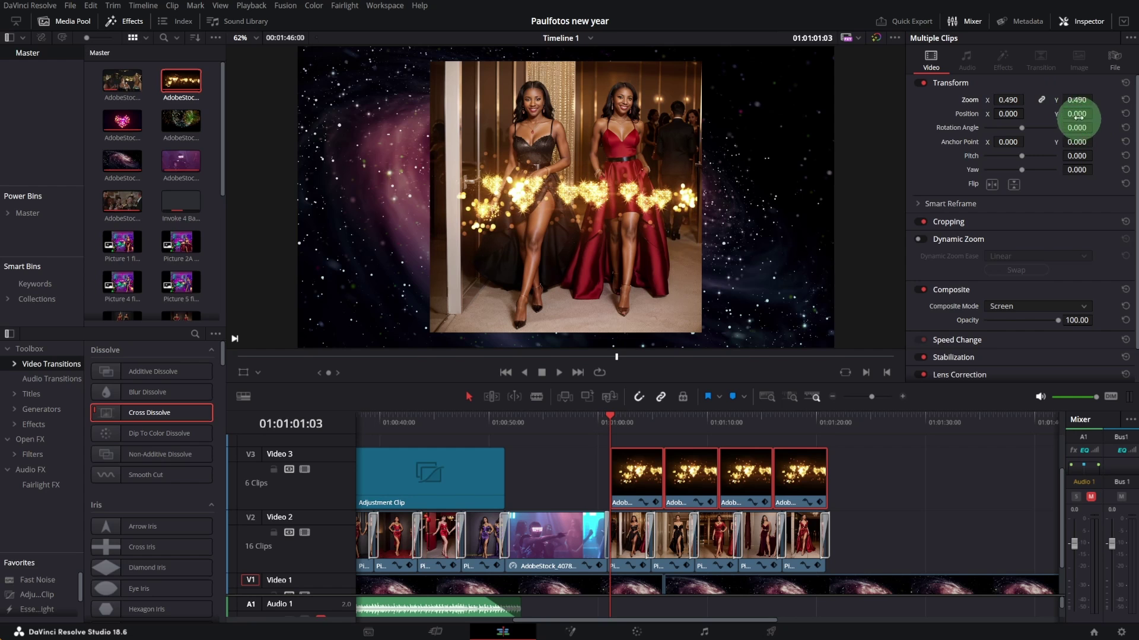
drag(1075, 114, 995, 130)
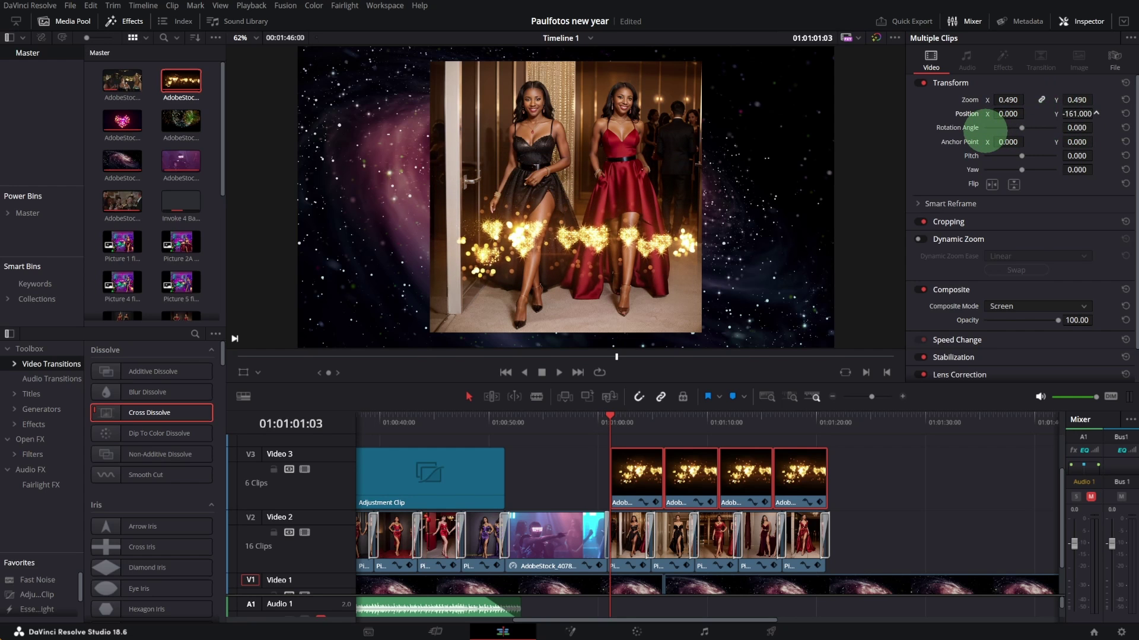
key(space)
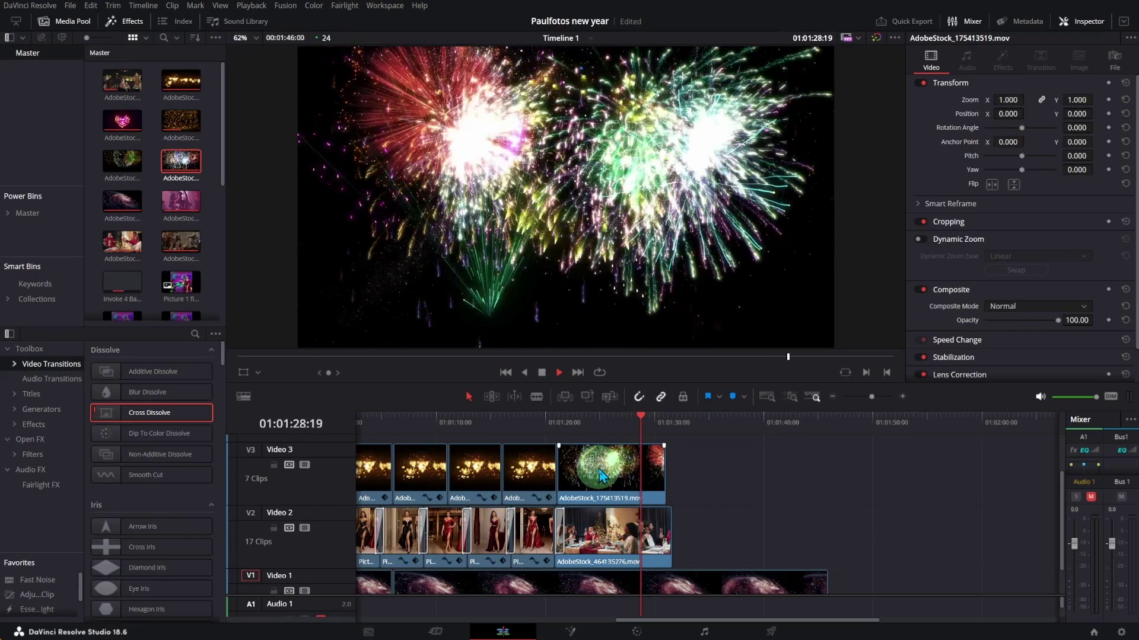
Blend the fireworks clip with Screen at 37.60 opacity and preview it from its start
key(space)
drag(642, 419, 574, 424)
click(619, 474)
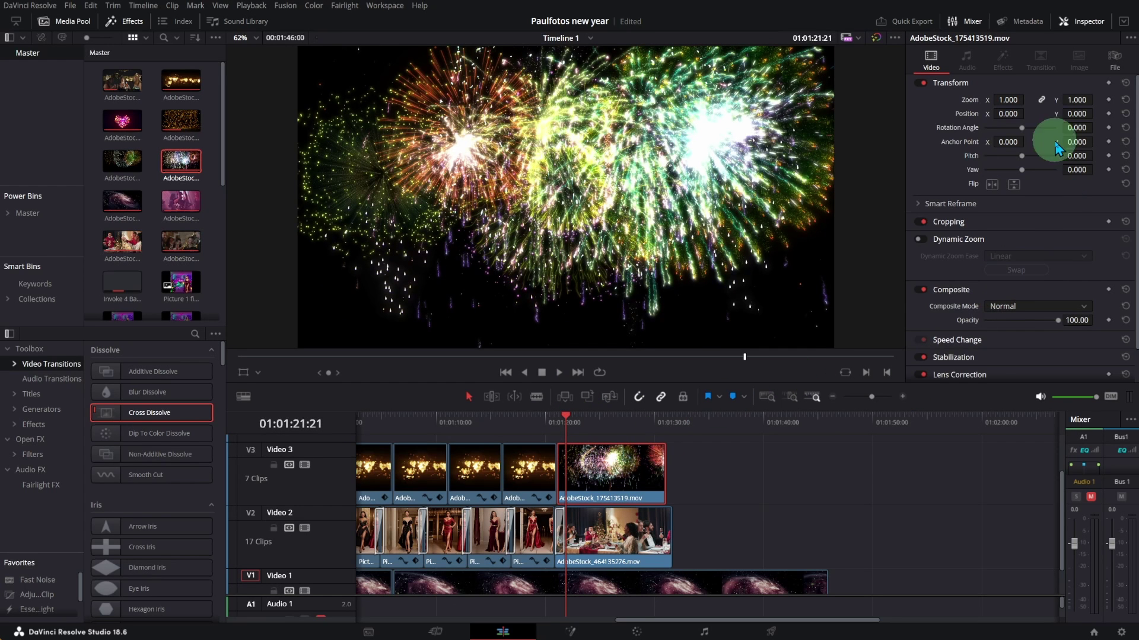
drag(1107, 337, 1032, 314)
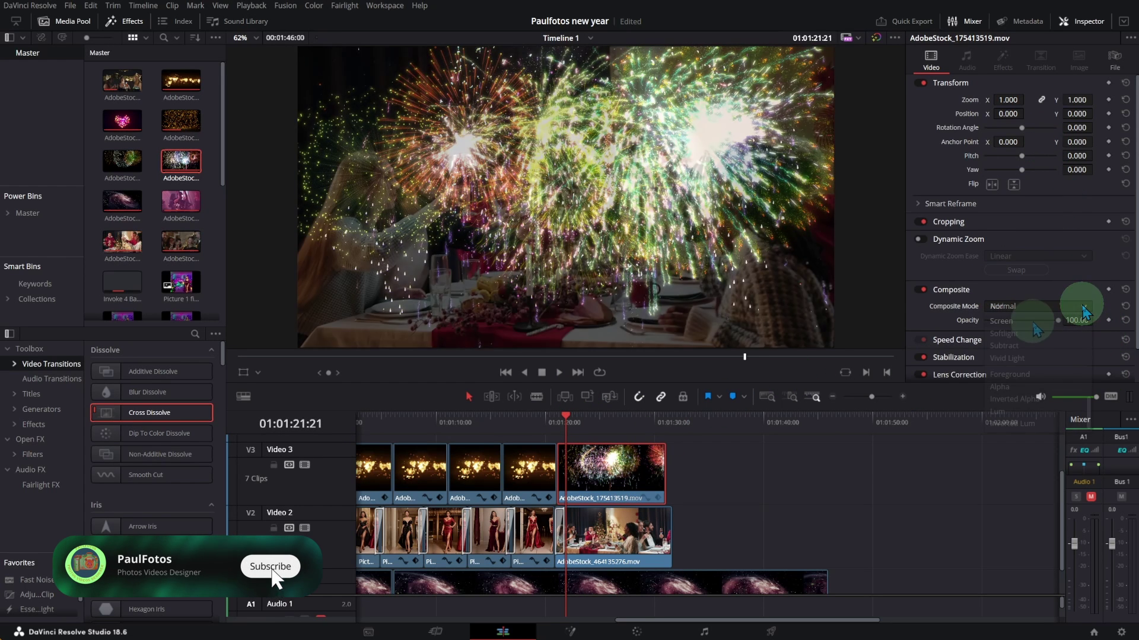
key(space)
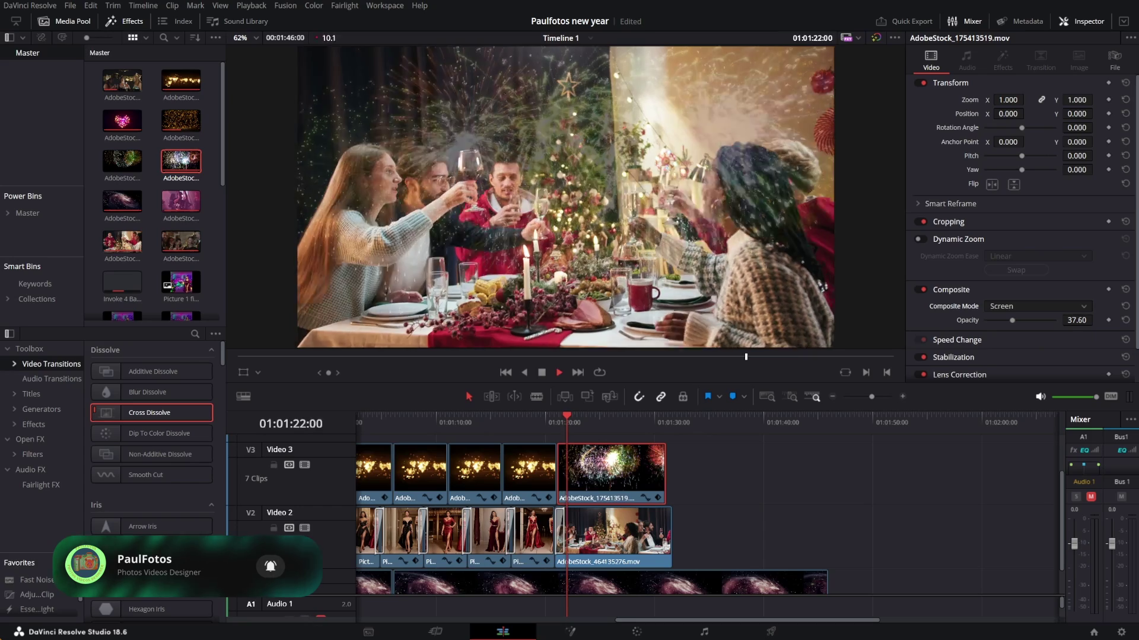